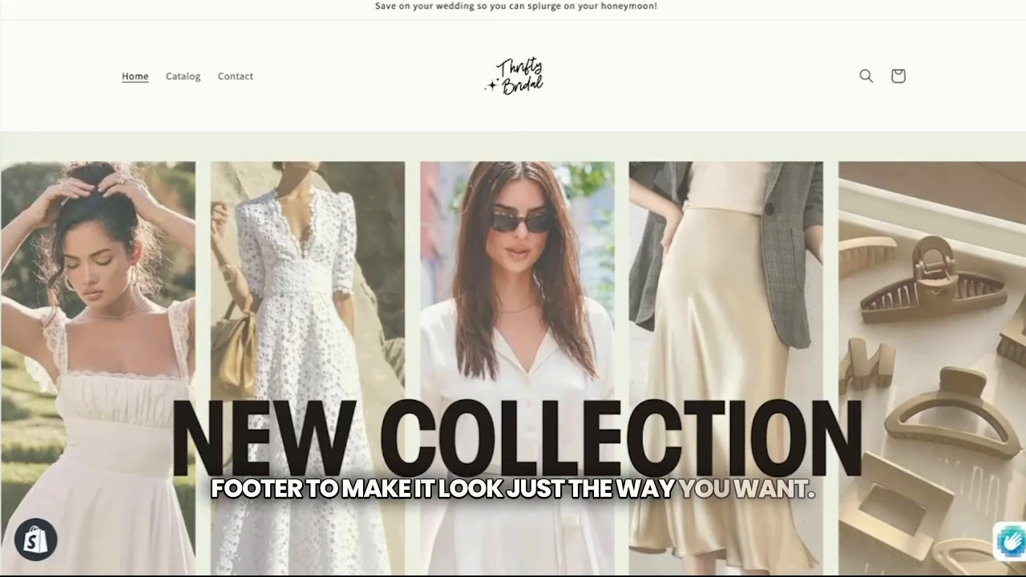
Examine the current footer of the storefront home page, including its quick links and email signup.
scroll(700, 243, "down", 7)
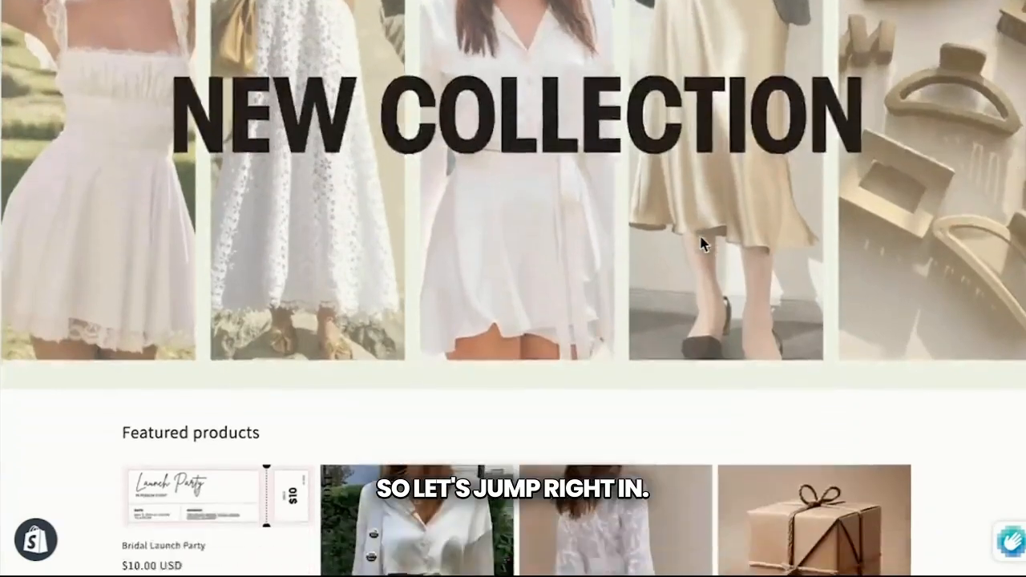
scroll(700, 243, "down", 8)
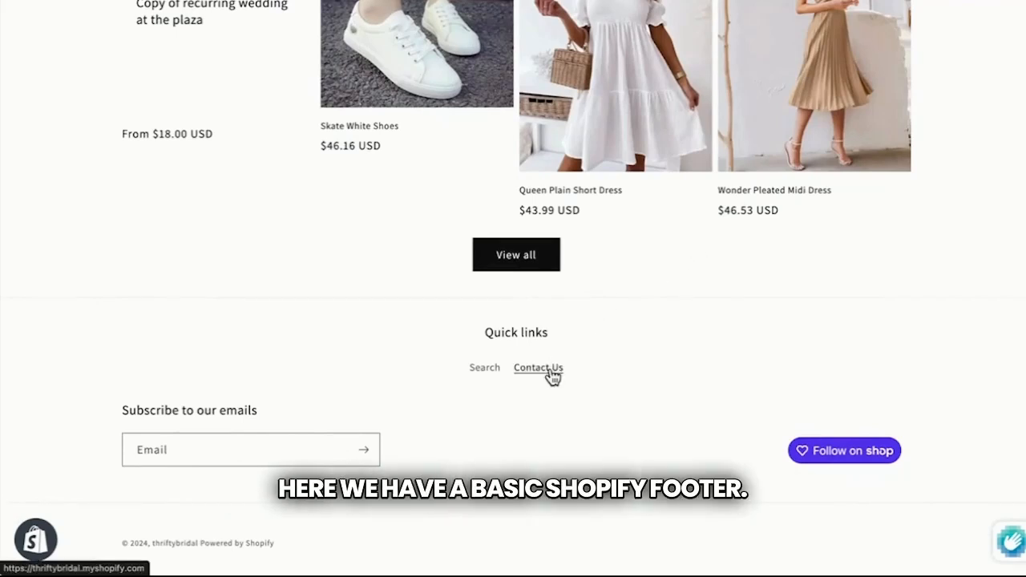
left_click(327, 450)
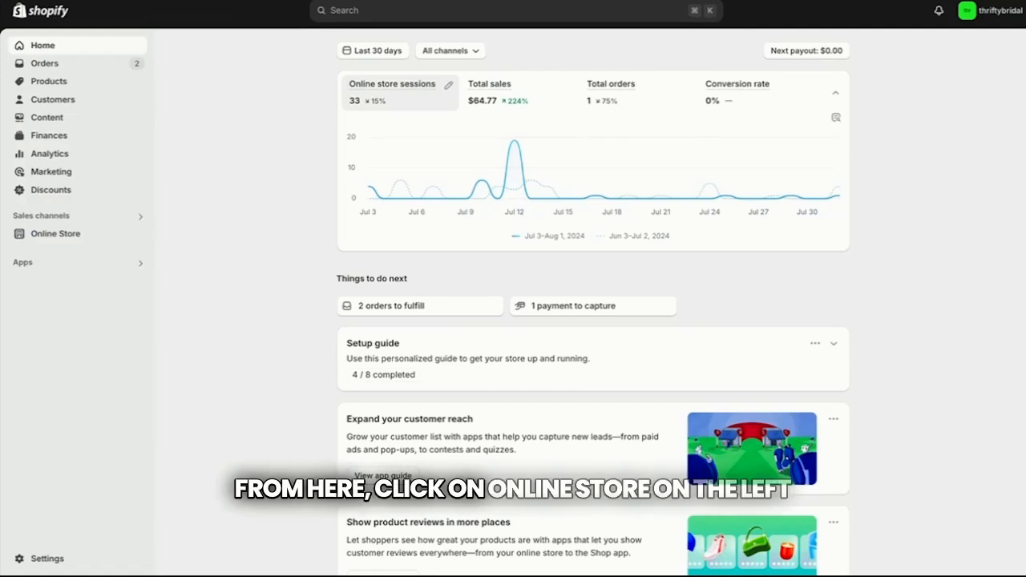
Open the current Dawn theme for customization in the Shopify admin and expand the Footer section's blocks.
left_click(103, 237)
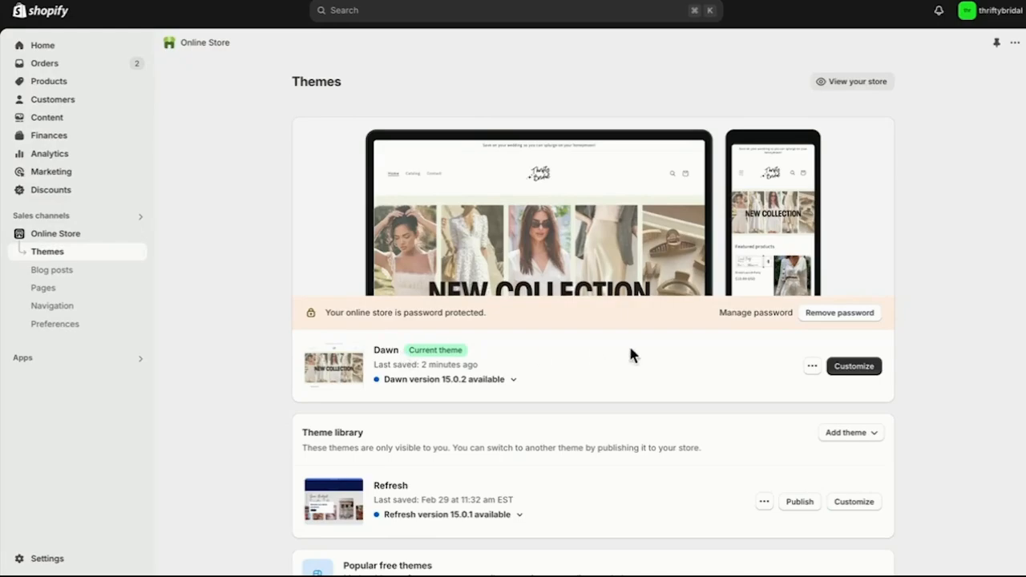
left_click(833, 368)
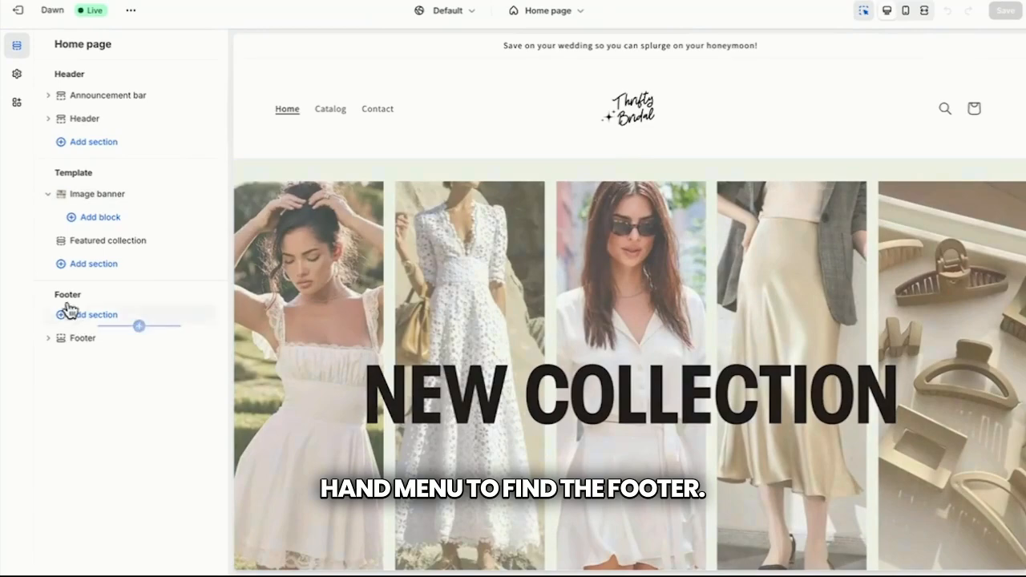
left_click(78, 340)
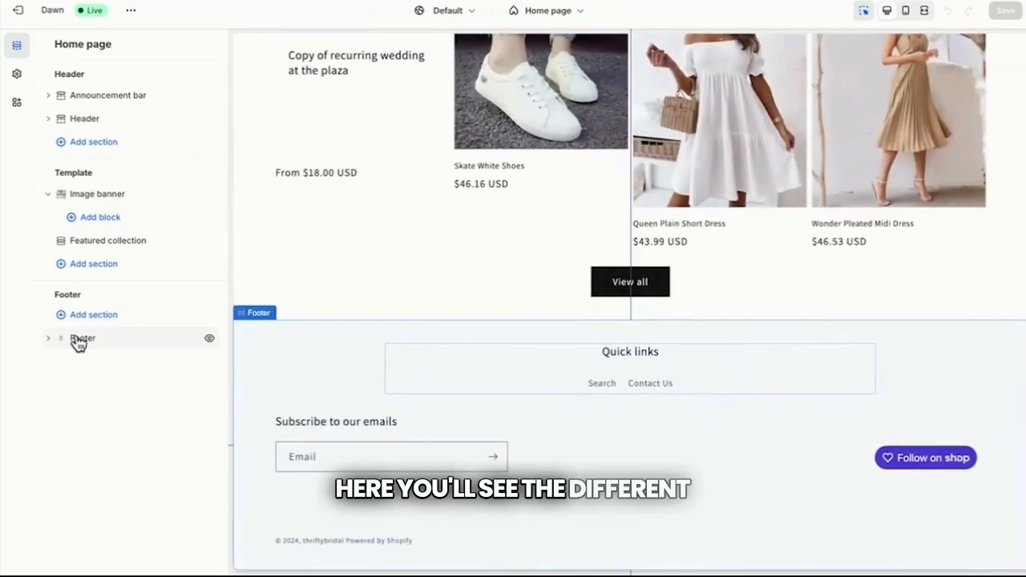
left_click(49, 340)
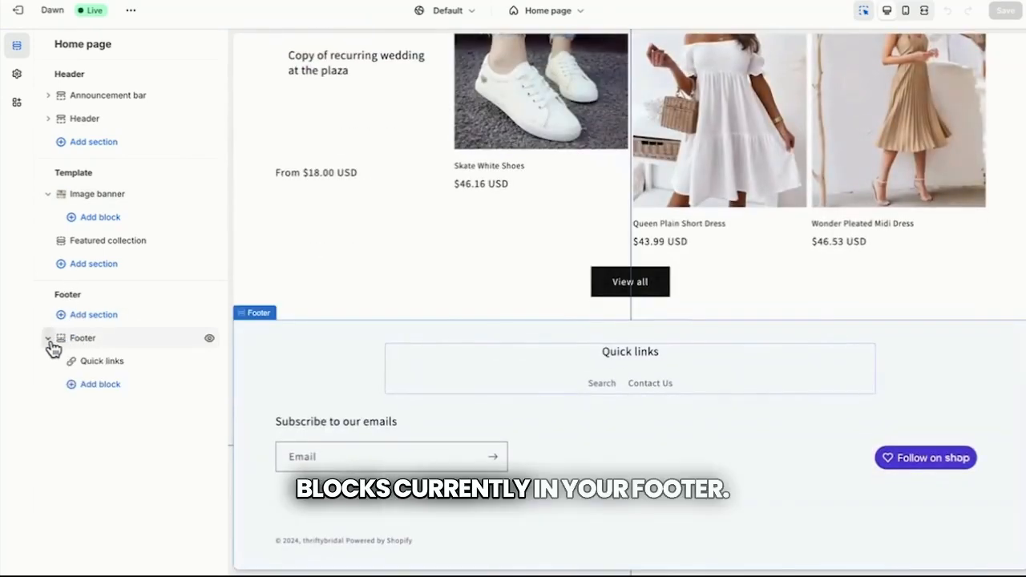
Add a text block to the footer and move it above the Quick links block.
left_click(125, 387)
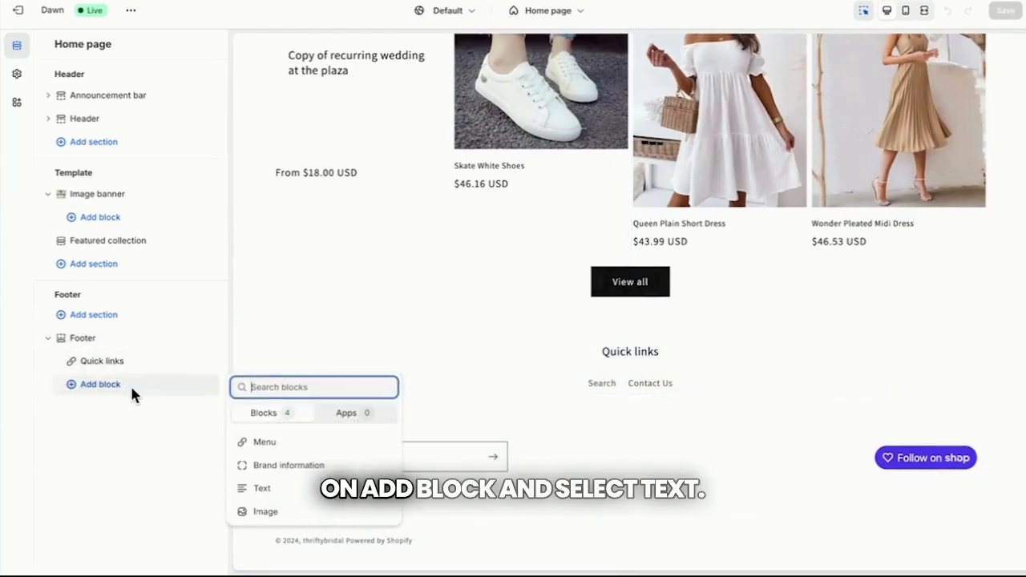
left_click(267, 486)
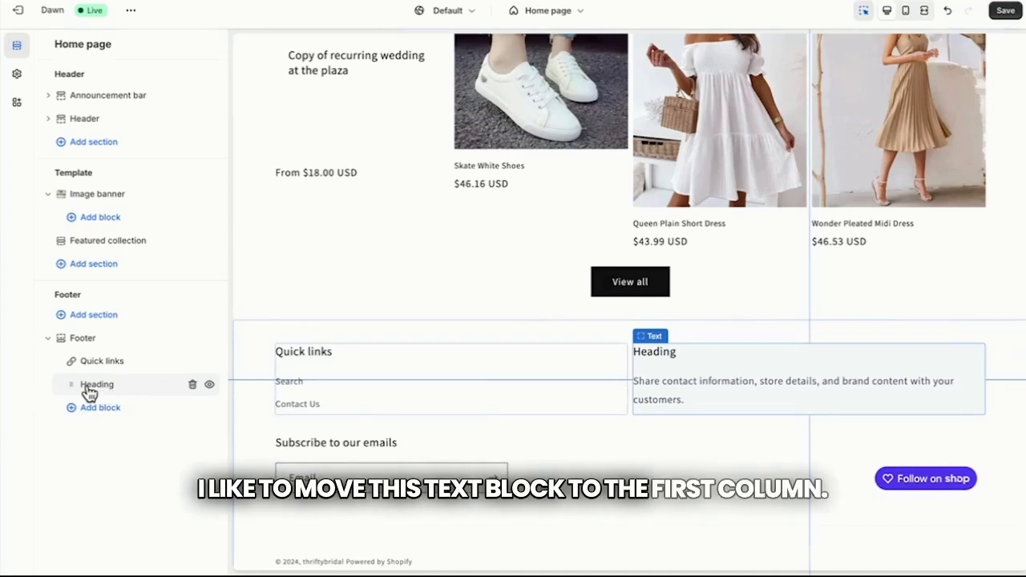
left_click_drag(76, 392, 62, 356)
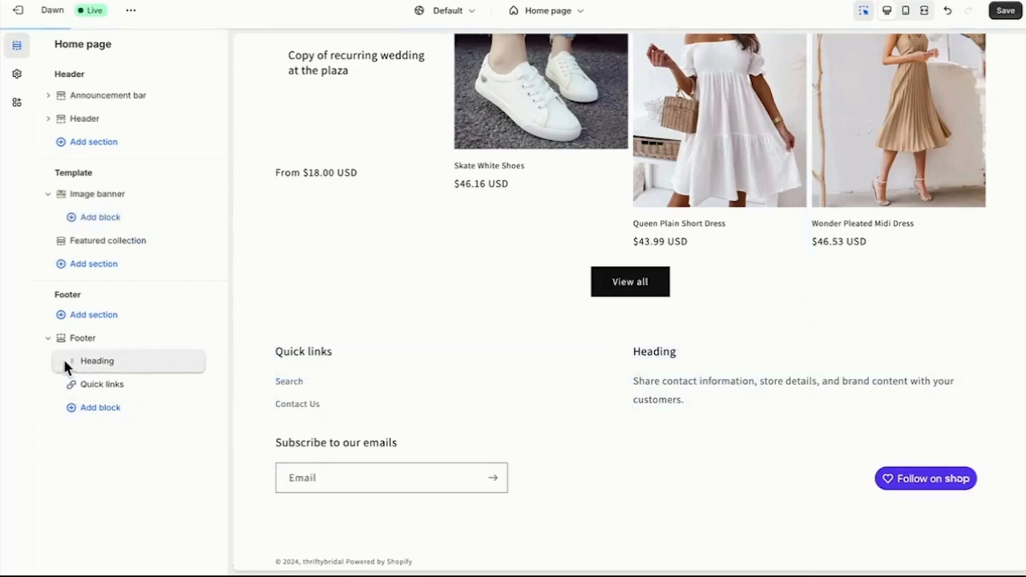
Set the footer text block's heading to "About our company" and its subtext to "Style with a purpose.".
left_click(98, 366)
double_click(97, 133)
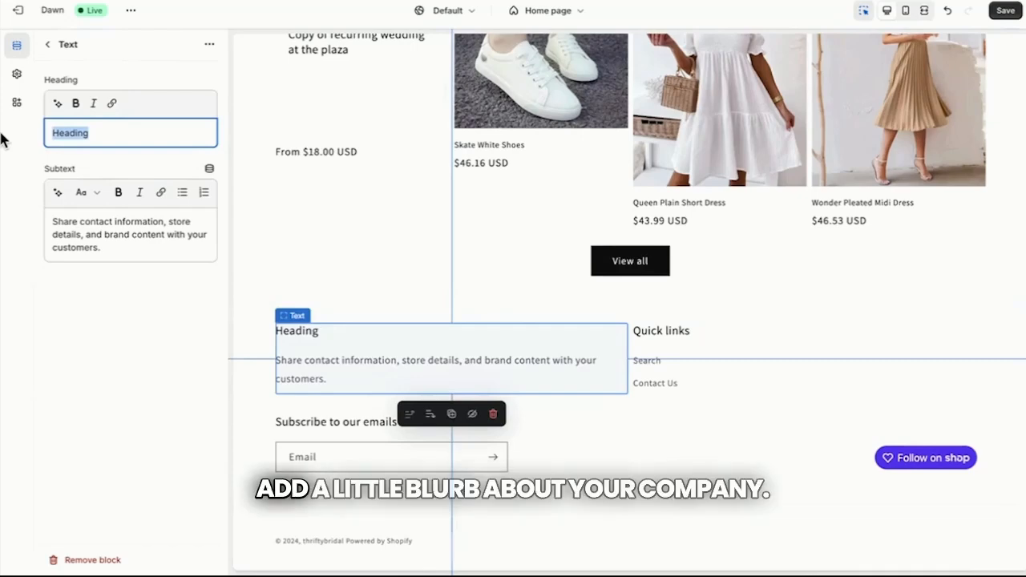
type("About our co")
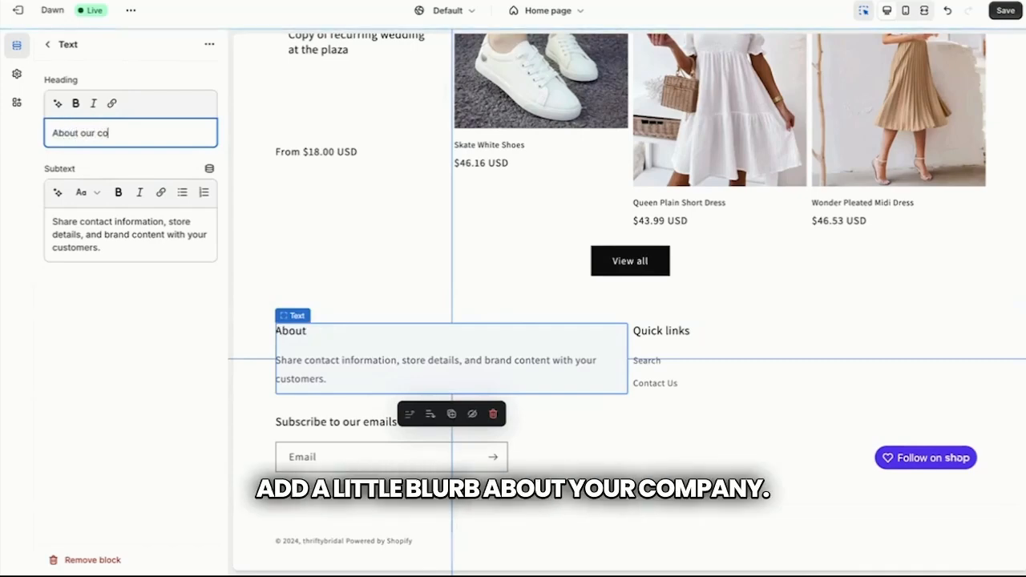
type("mpany")
triple_click(89, 240)
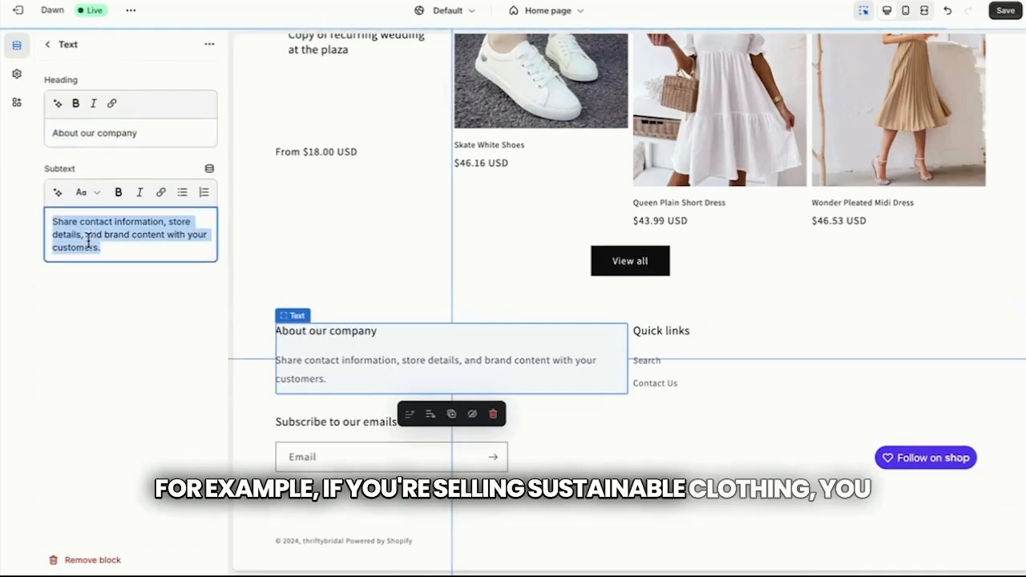
type("Style with a purpose.")
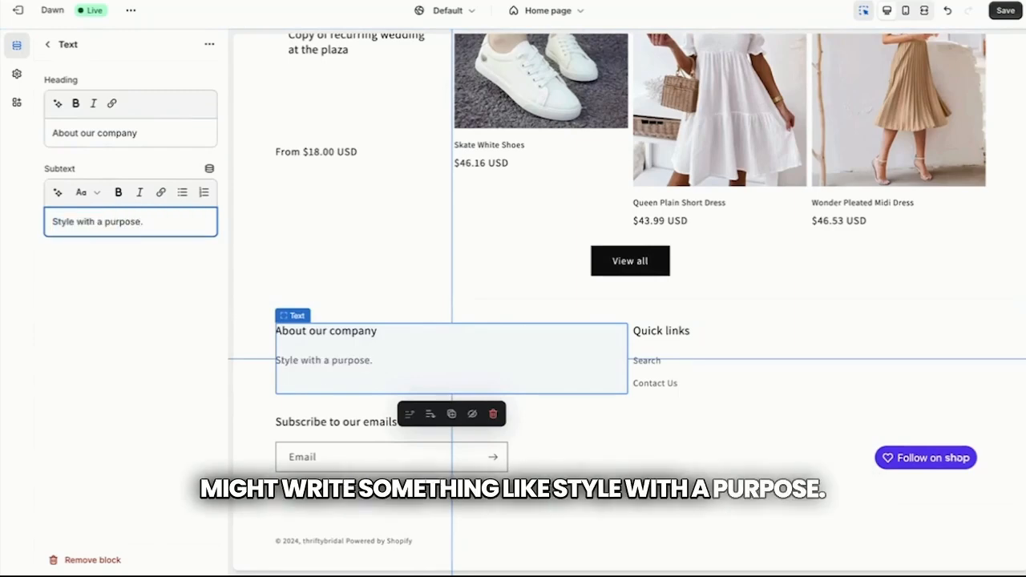
left_click(152, 305)
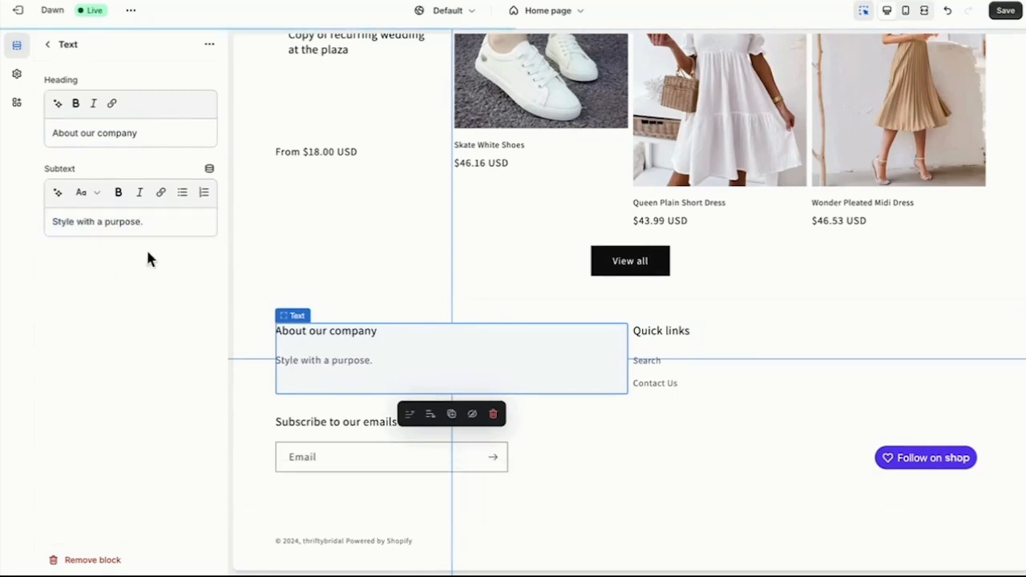
left_click(49, 44)
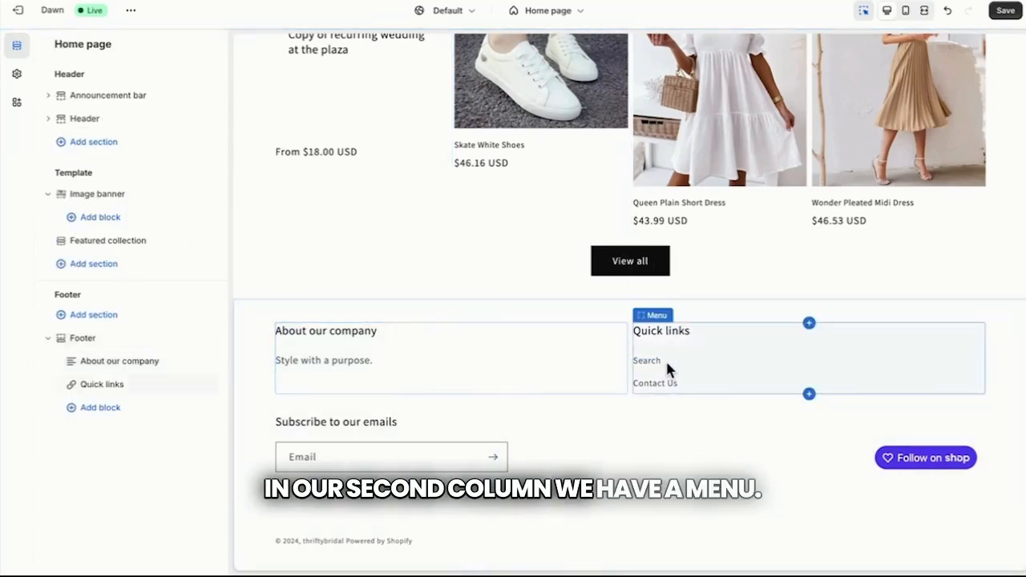
Choose Footer as the replacement menu for the Quick links block.
left_click(106, 386)
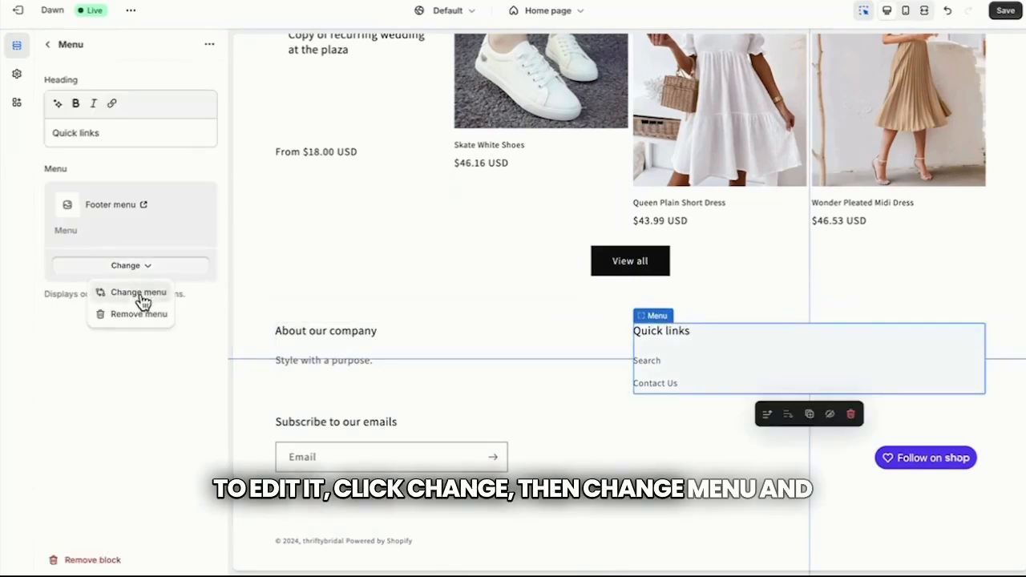
left_click(138, 292)
left_click(130, 156)
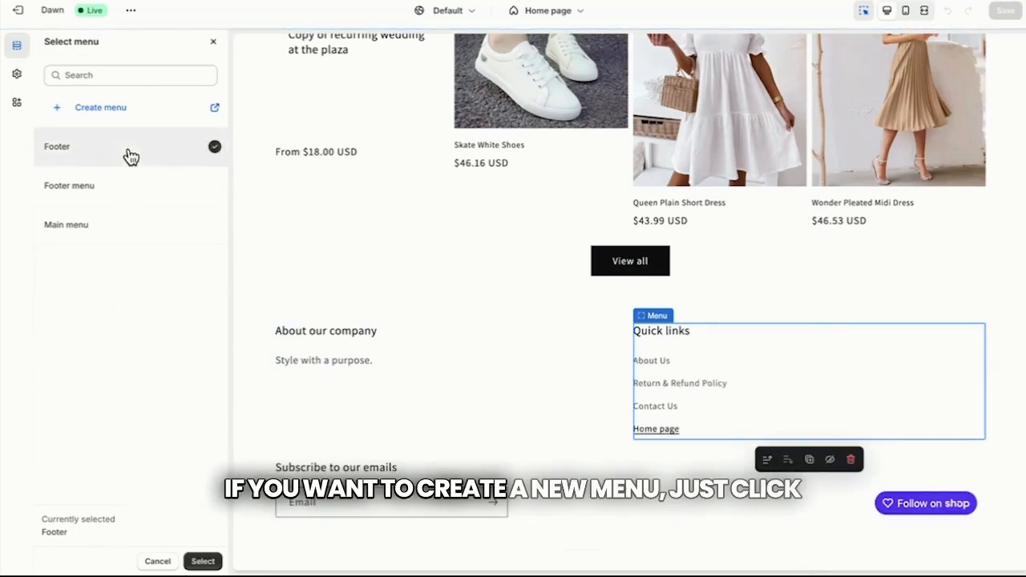
Start creating a new navigation menu titled "Footer 2".
left_click(119, 108)
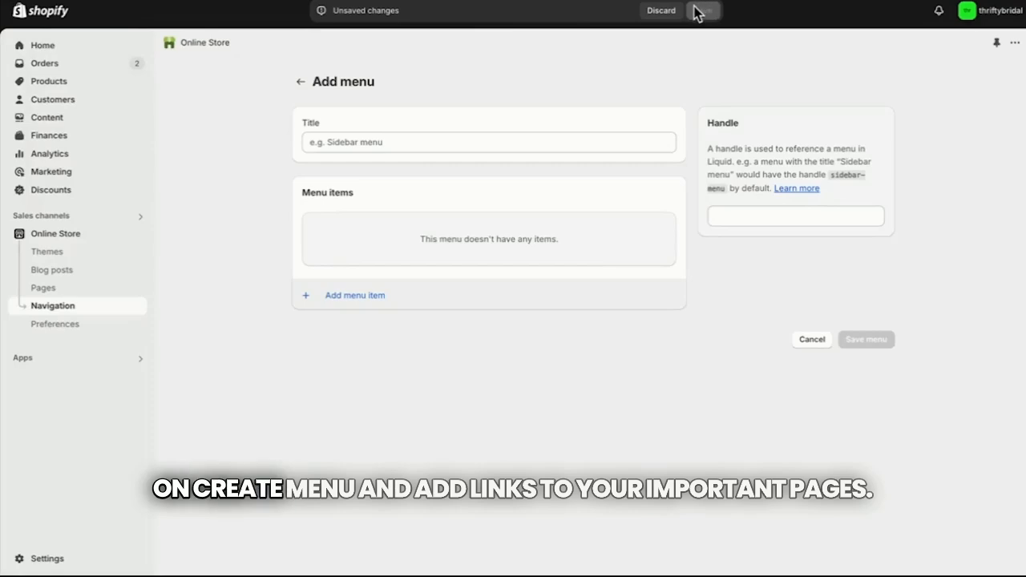
left_click(512, 143)
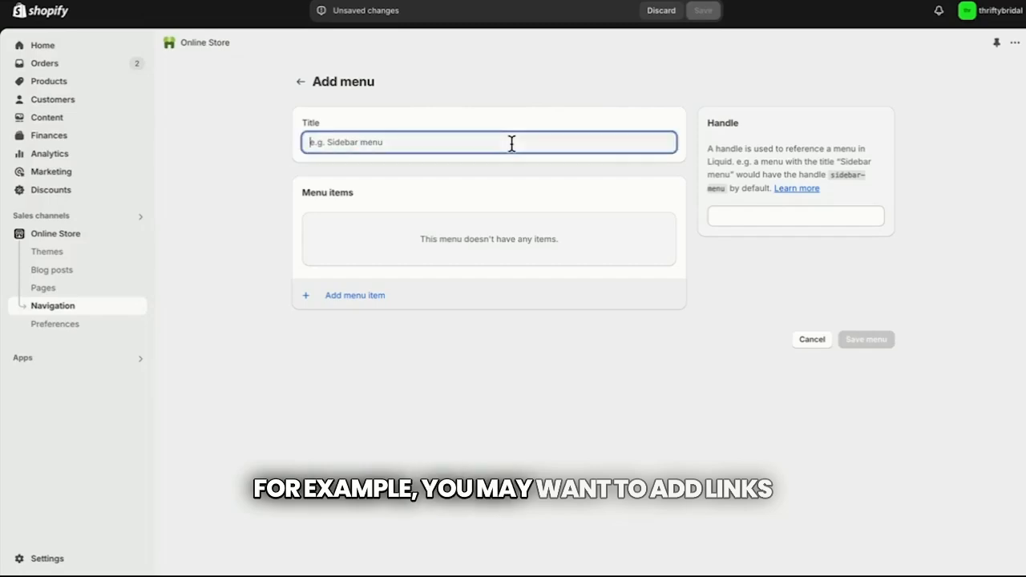
type("Footer 2")
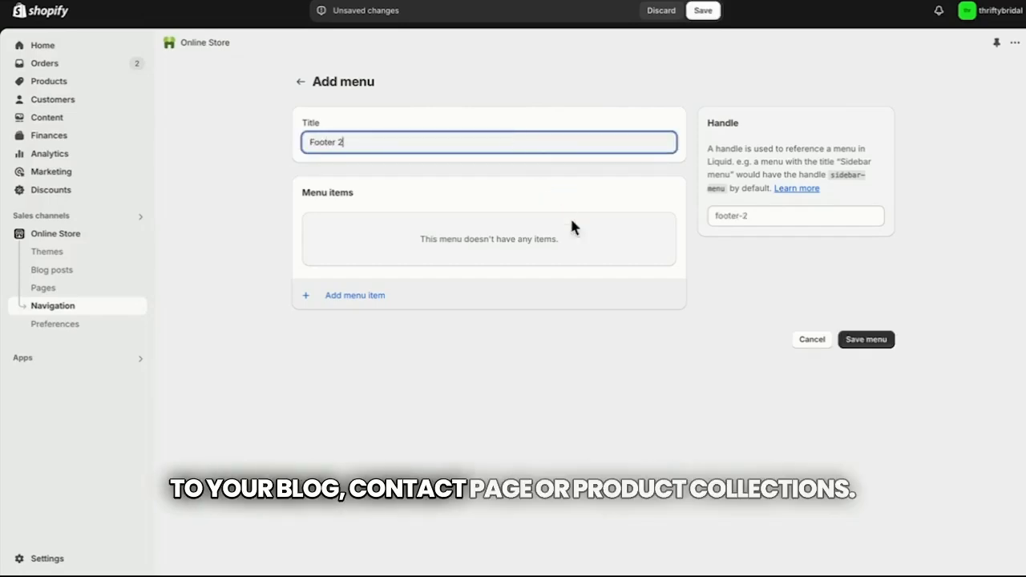
Add a menu item named "All collections" that links to All collections, and save the Footer 2 menu.
left_click(370, 296)
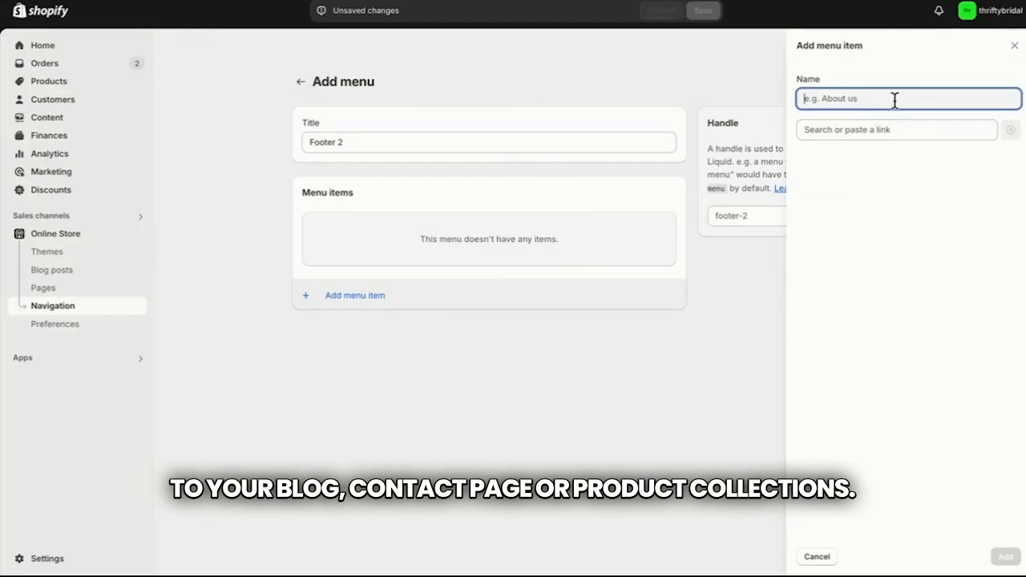
type("All collection")
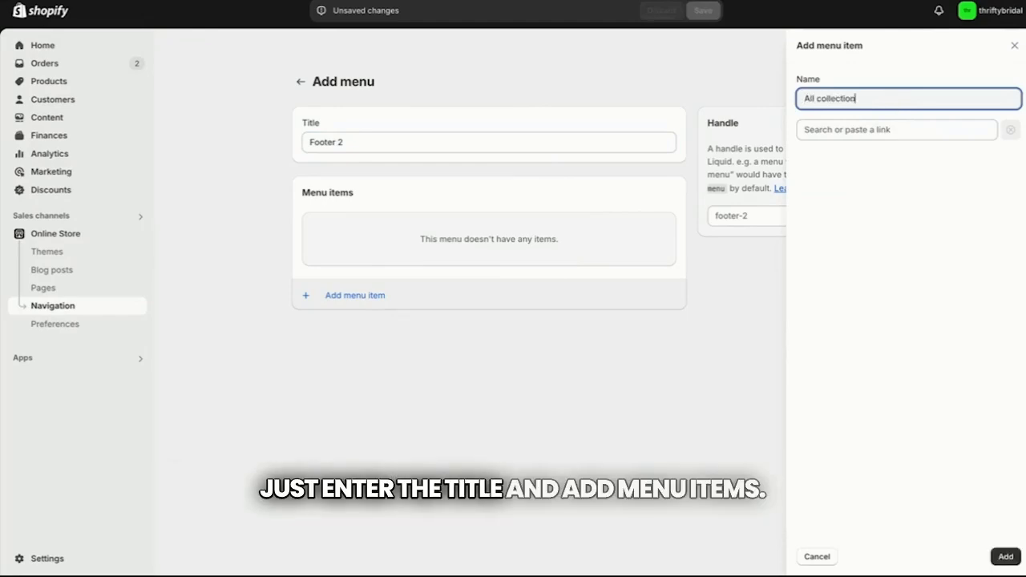
type("s")
left_click(935, 130)
left_click(858, 207)
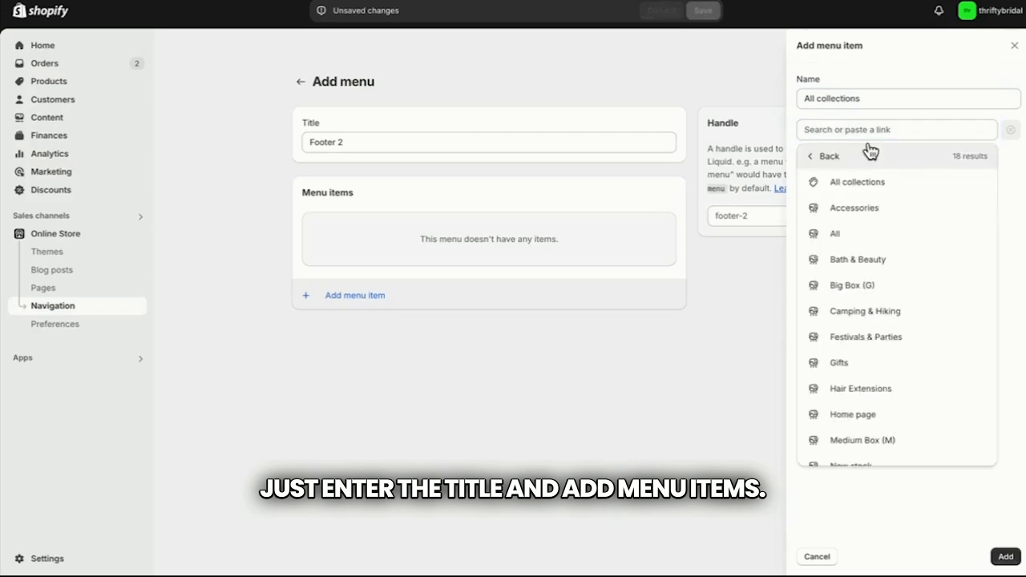
left_click(882, 189)
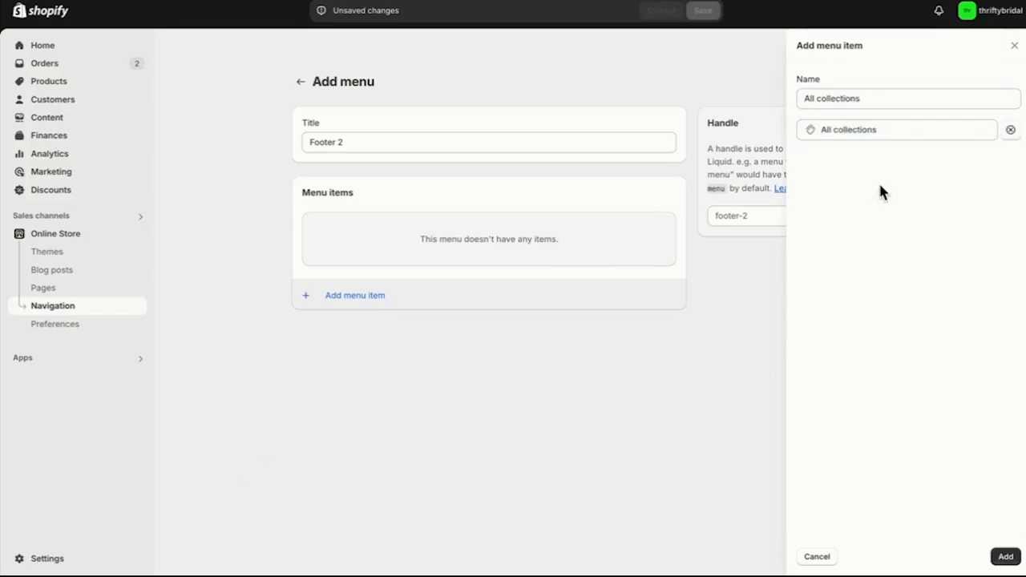
left_click(1006, 556)
left_click(866, 324)
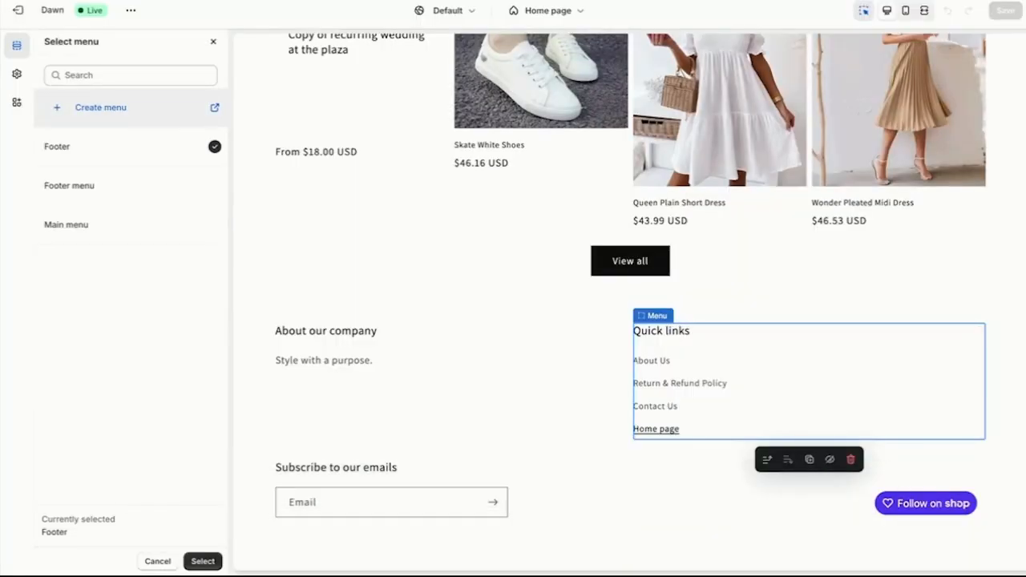
Apply the selected Footer menu to the Quick links block in the theme editor and return to the section list.
left_click(203, 561)
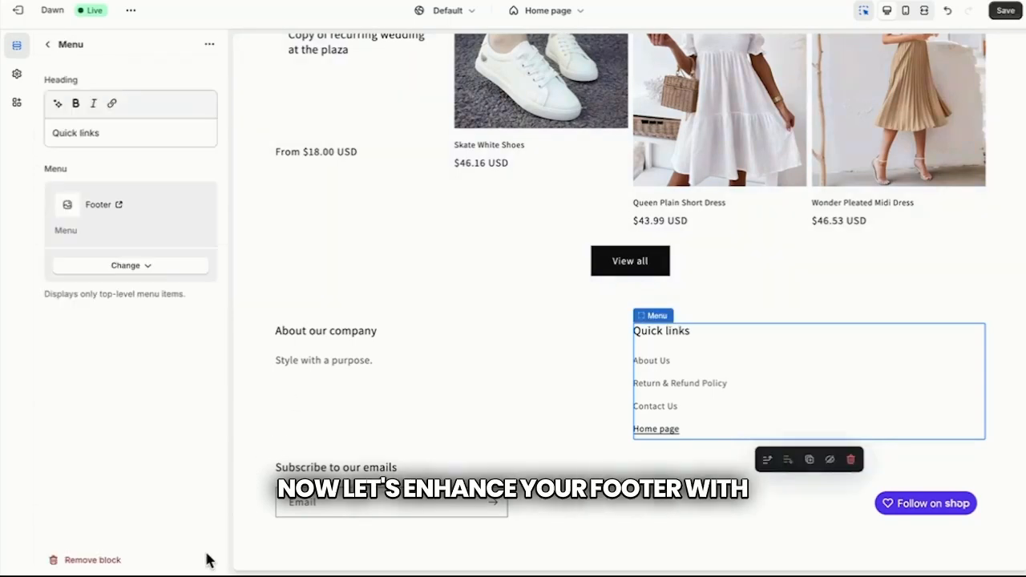
left_click(48, 44)
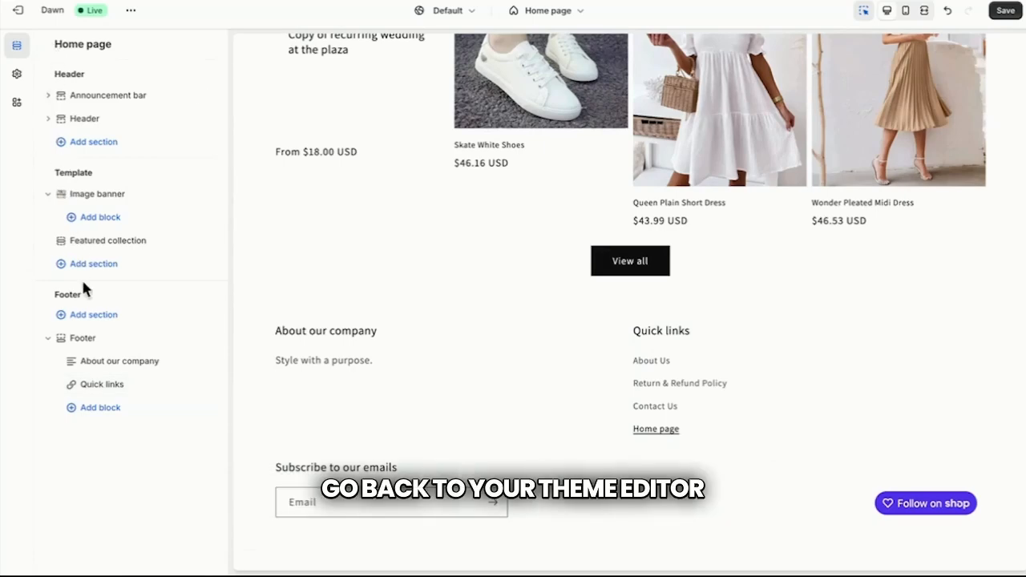
Enable the payment icons and the social media icons in the Footer section's settings.
left_click(88, 340)
scroll(88, 343, "down", 8)
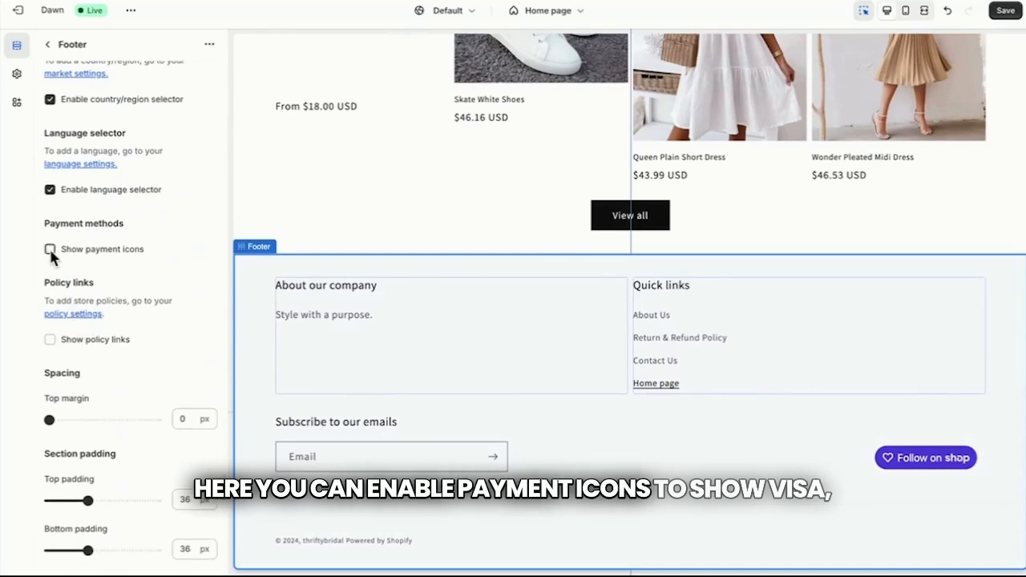
left_click(50, 249)
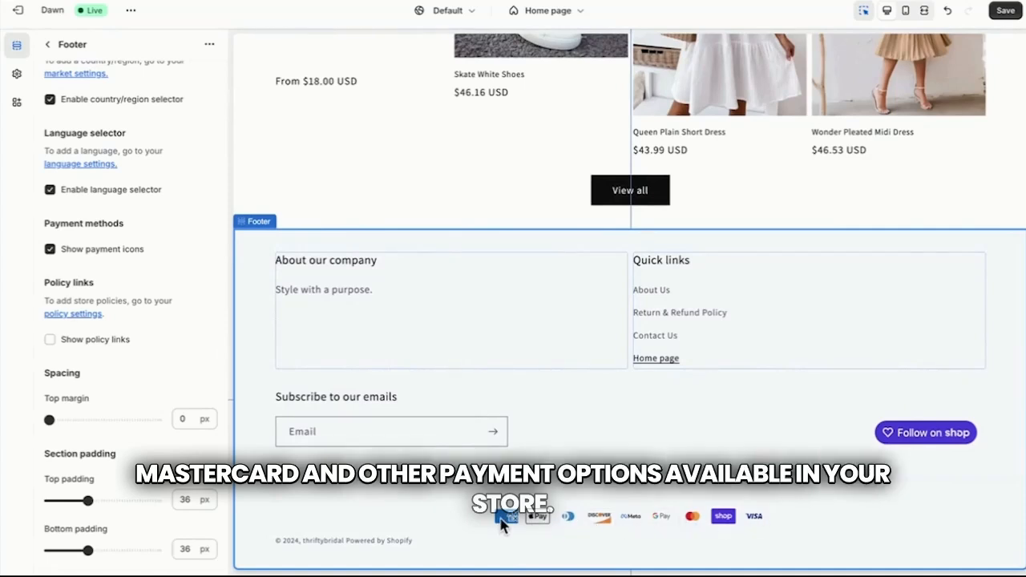
scroll(141, 217, "up", 3)
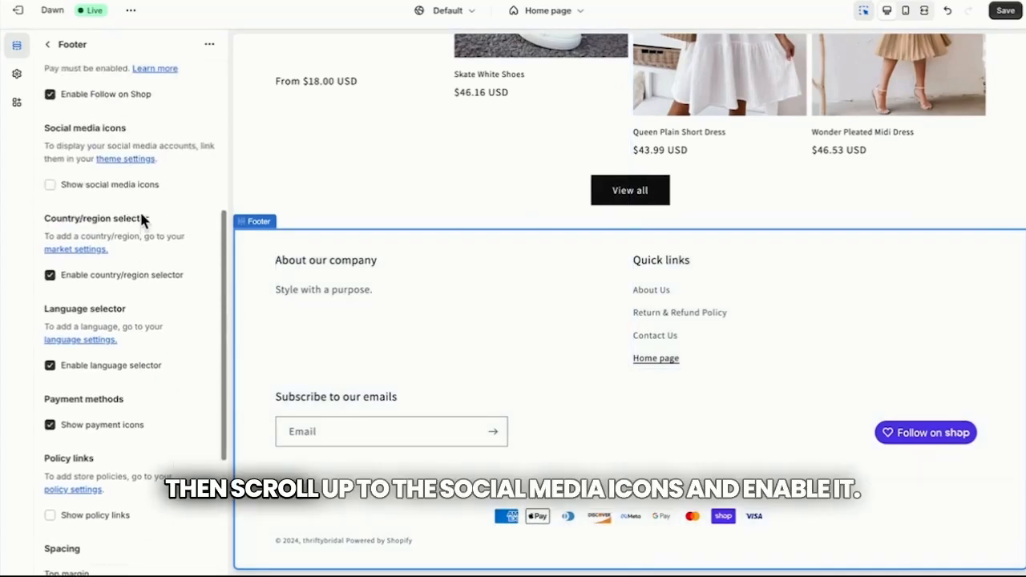
left_click(50, 202)
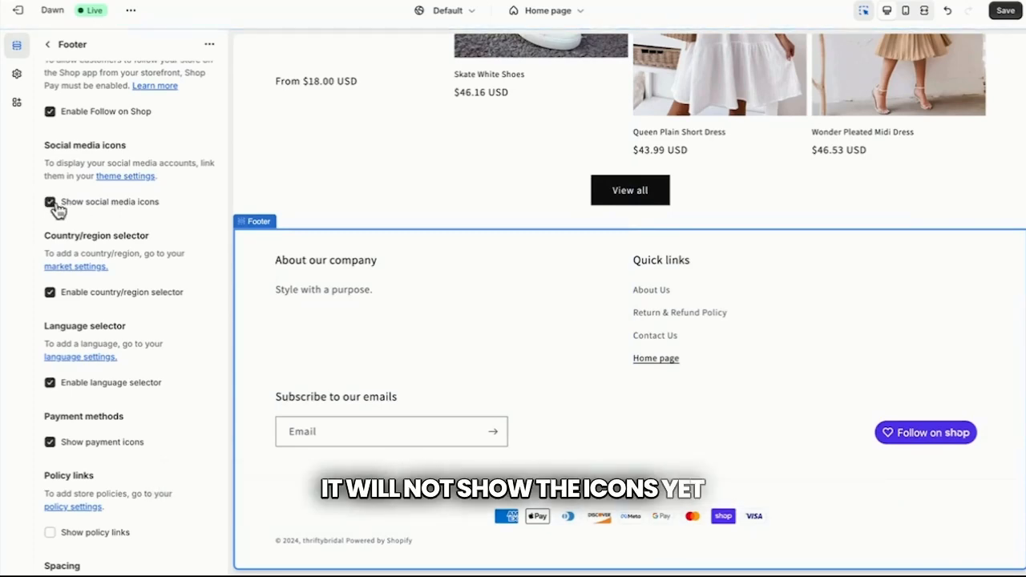
left_click(126, 176)
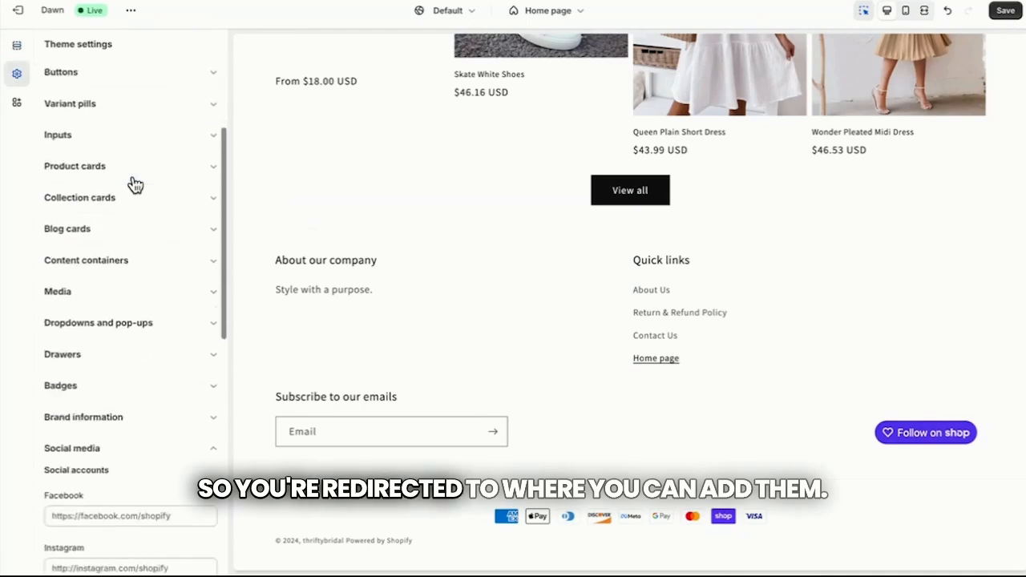
left_click(142, 91)
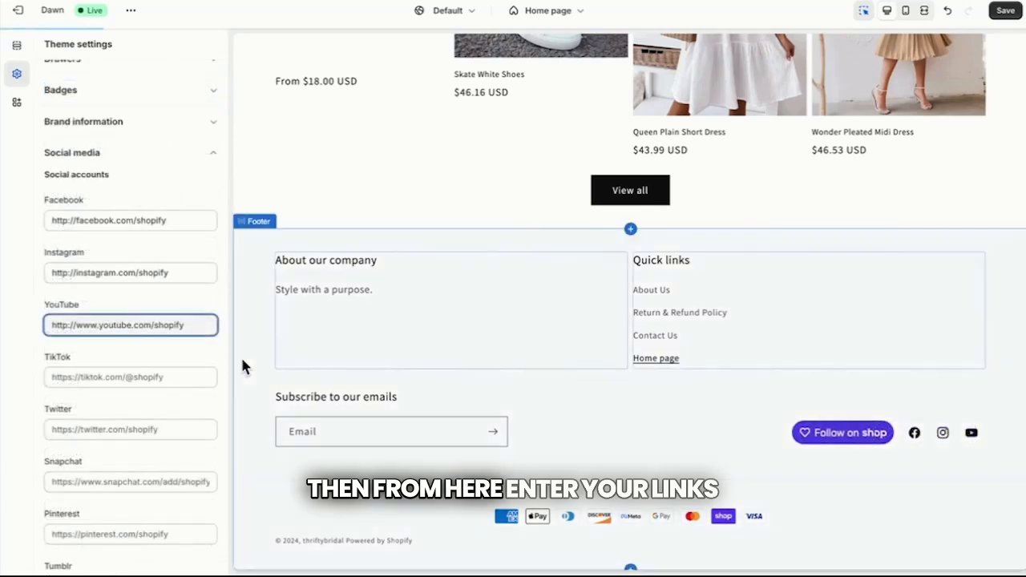
left_click(217, 300)
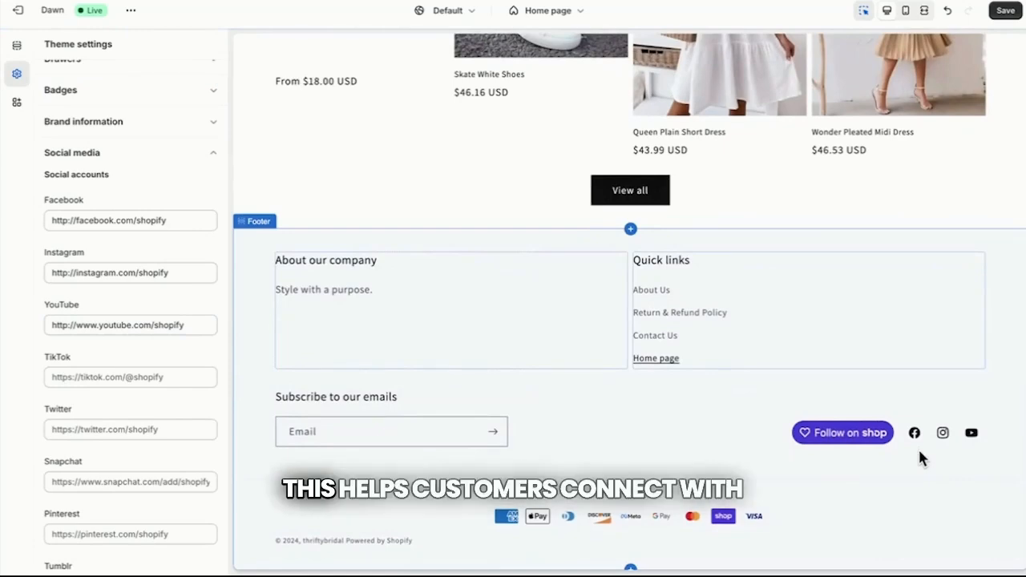
Save the theme changes and reload the storefront page.
left_click(1007, 11)
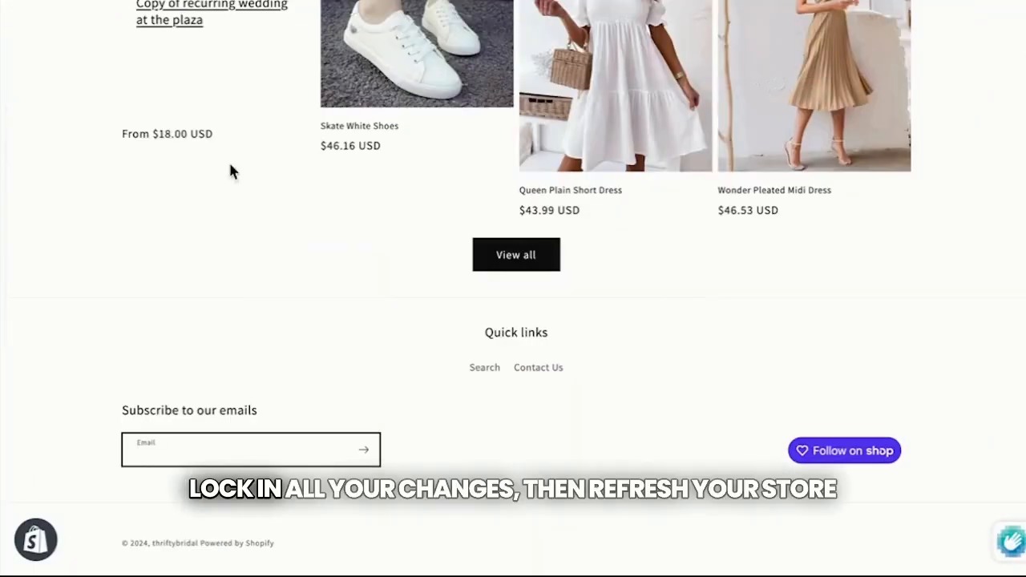
key("F5")
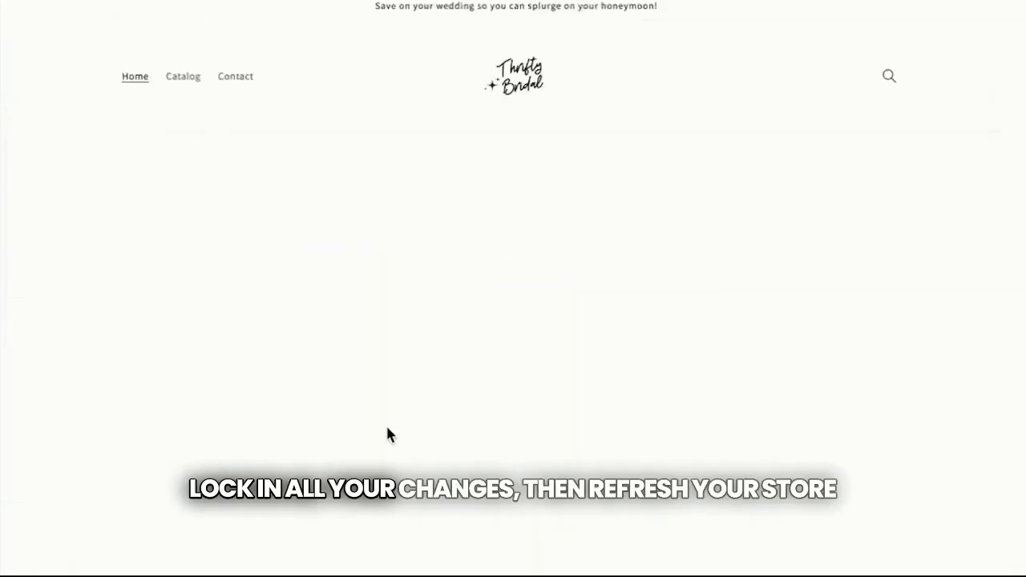